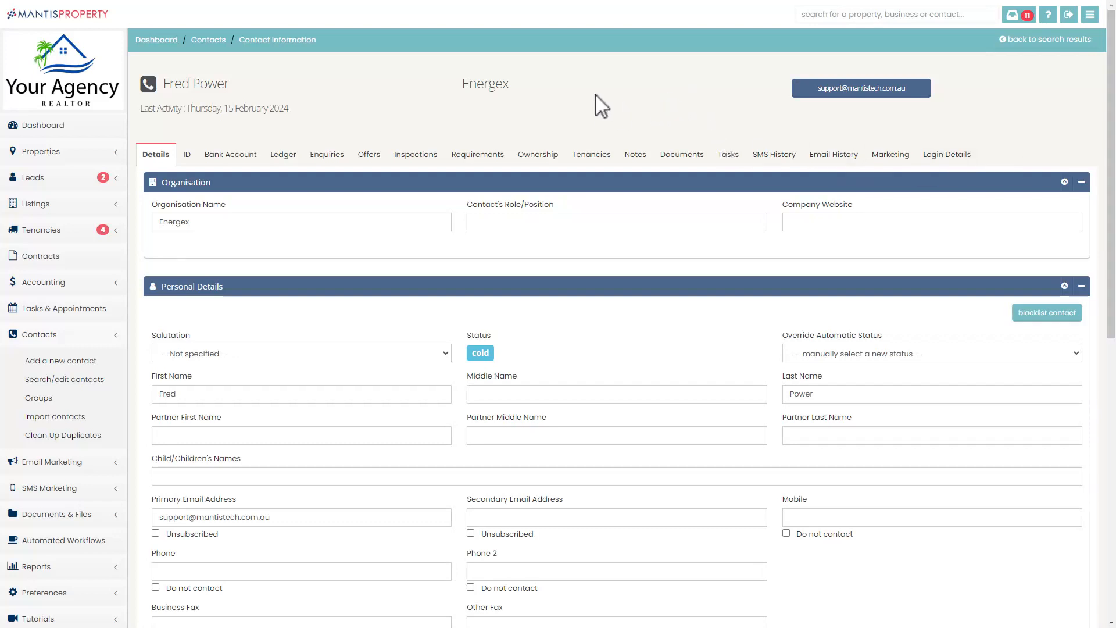
Create a ledger account for the Energex contact under the Real Estate Trust Account, keeping the default opening balance and date.
{"action": "left_click", "coordinate": [287, 169]}
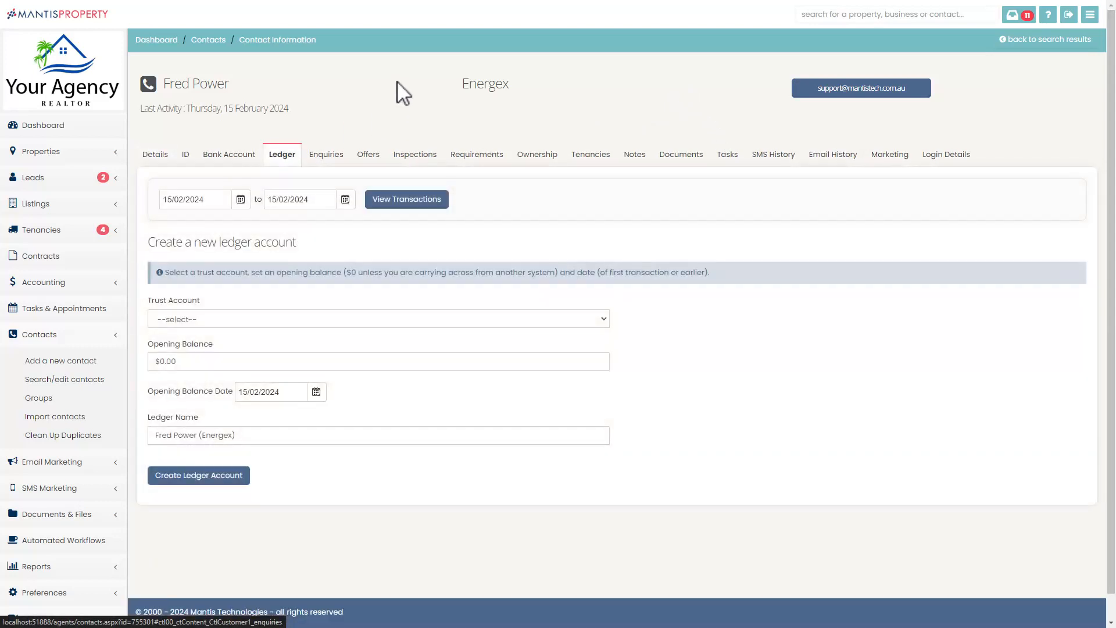
{"action": "left_click", "coordinate": [200, 319]}
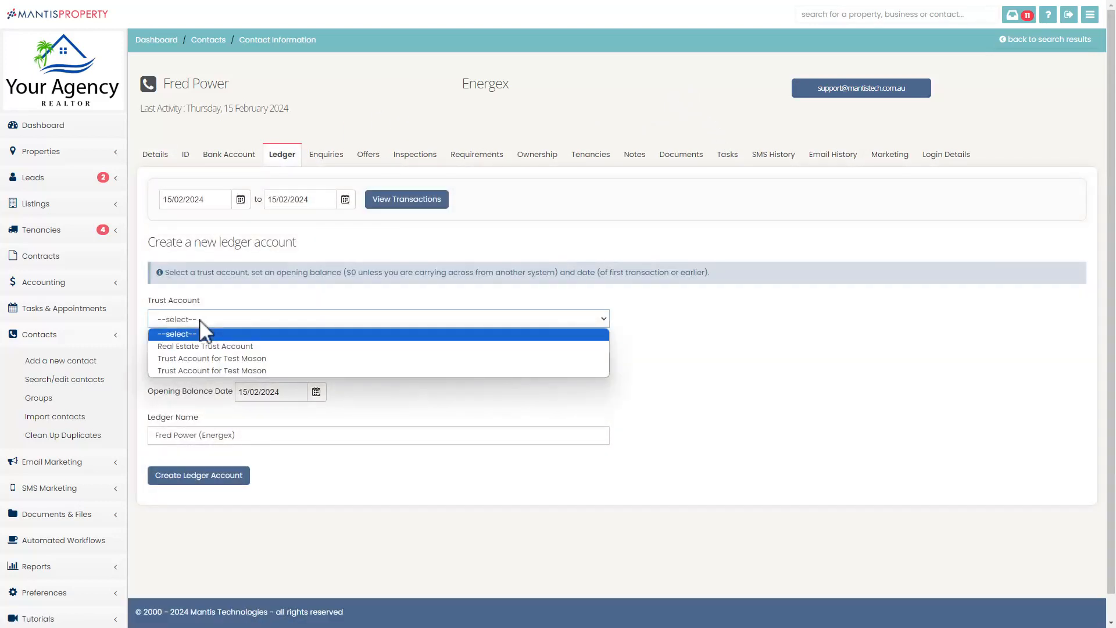
{"action": "left_click", "coordinate": [230, 348]}
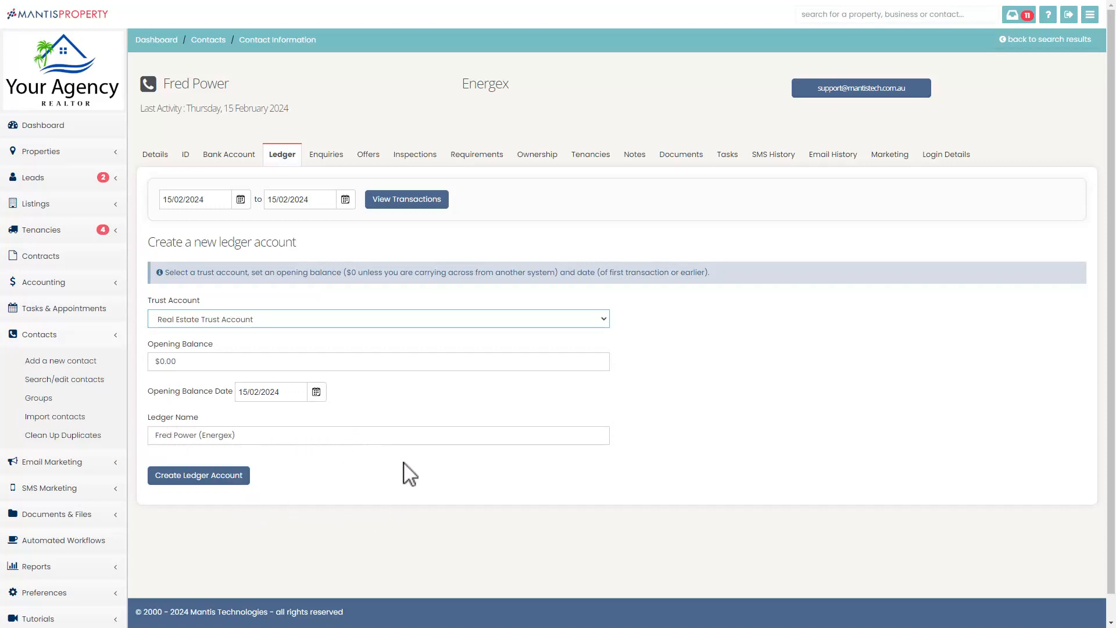
{"action": "left_click", "coordinate": [201, 475]}
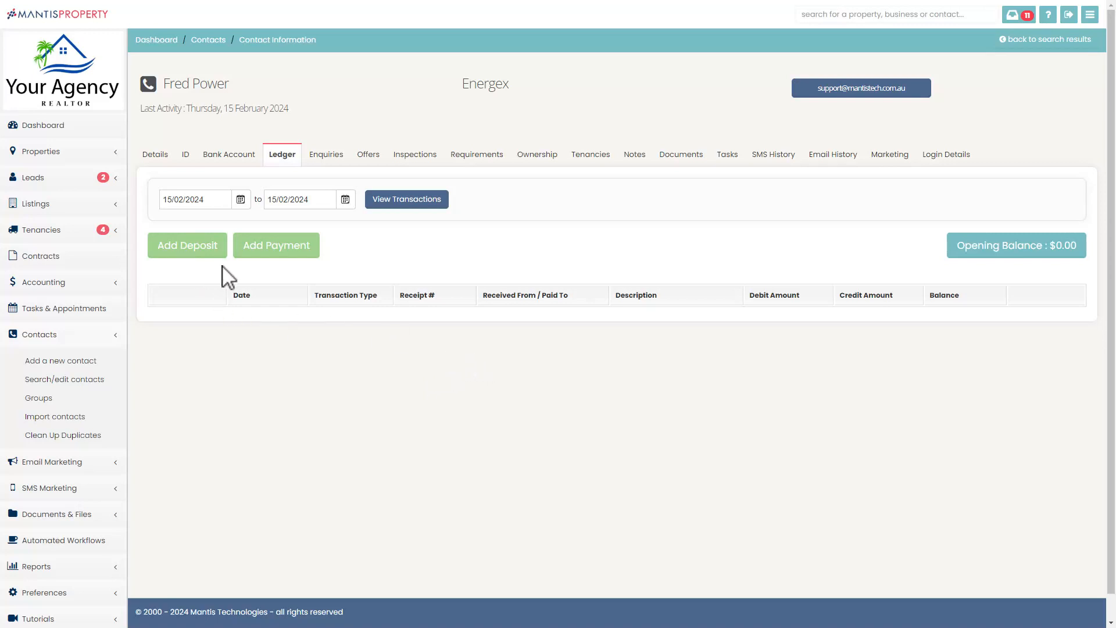
Start a new deposit by Bank Transfer (EFT) and choose the paying contact in Received From.
{"action": "left_click", "coordinate": [197, 269]}
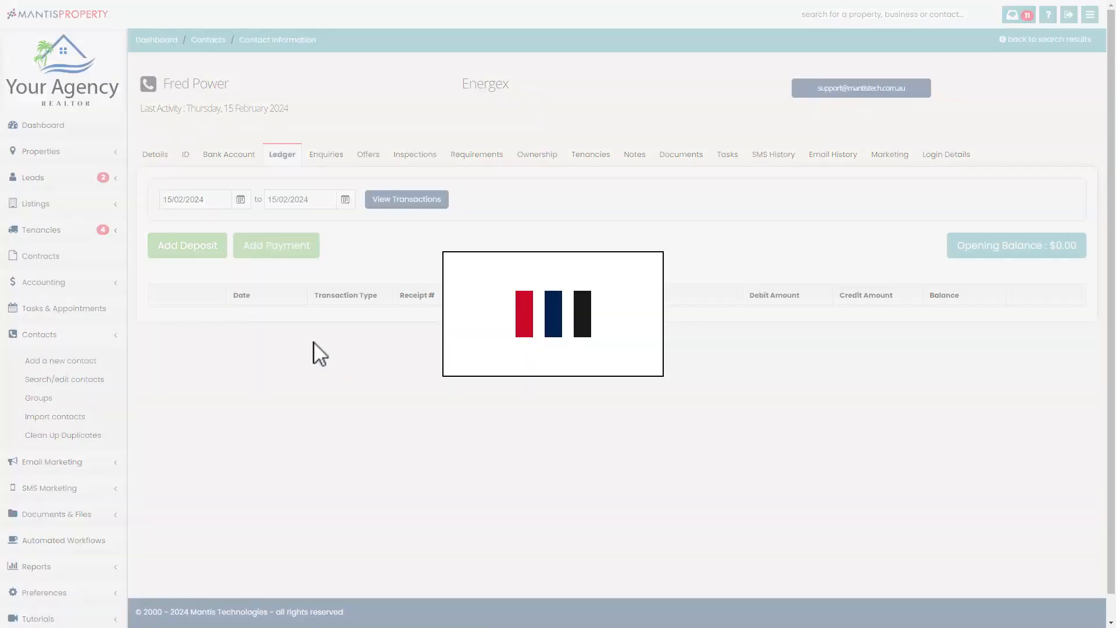
{"action": "left_click", "coordinate": [227, 323]}
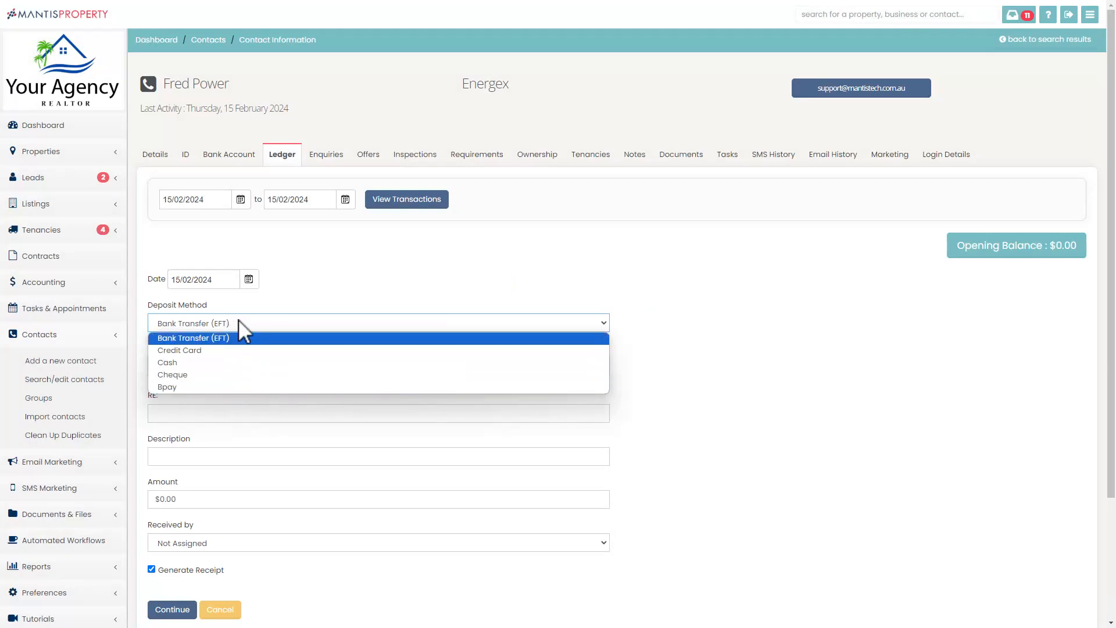
{"action": "left_click", "coordinate": [368, 291]}
{"action": "left_click", "coordinate": [194, 371]}
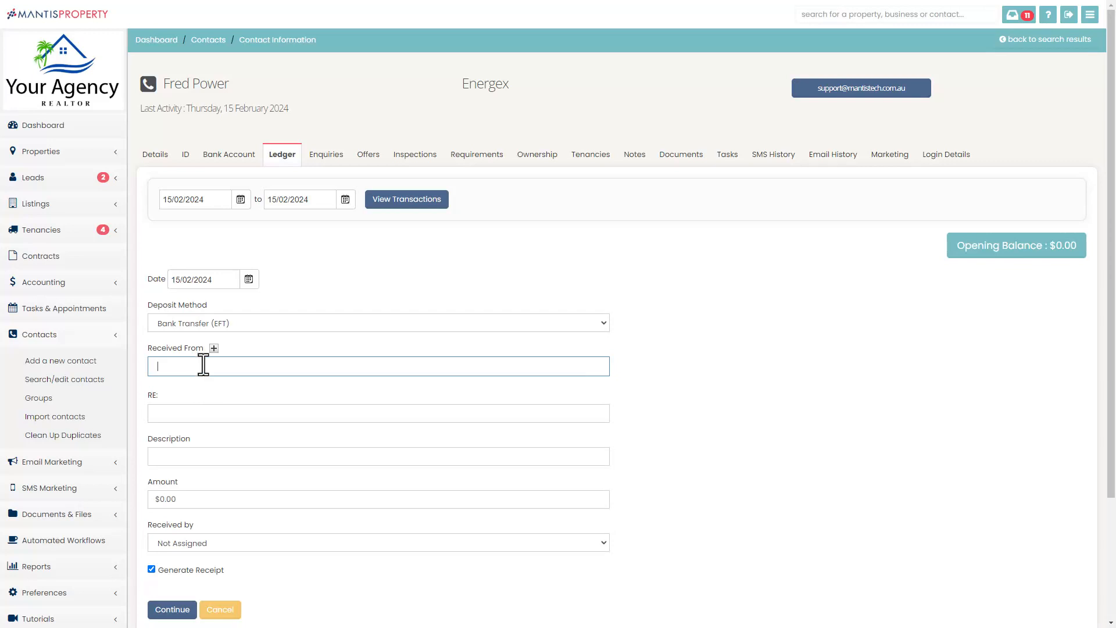
{"action": "scroll", "coordinate": [224, 398], "scroll_direction": "down", "scroll_amount": 3}
{"action": "left_click", "coordinate": [187, 300]}
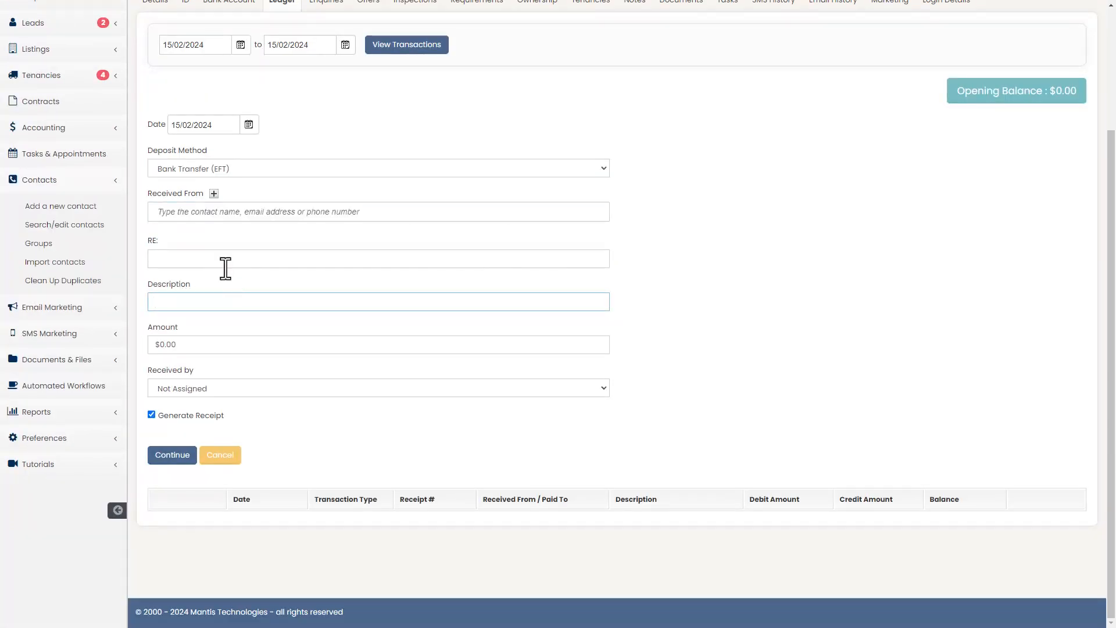
{"action": "left_click", "coordinate": [211, 211]}
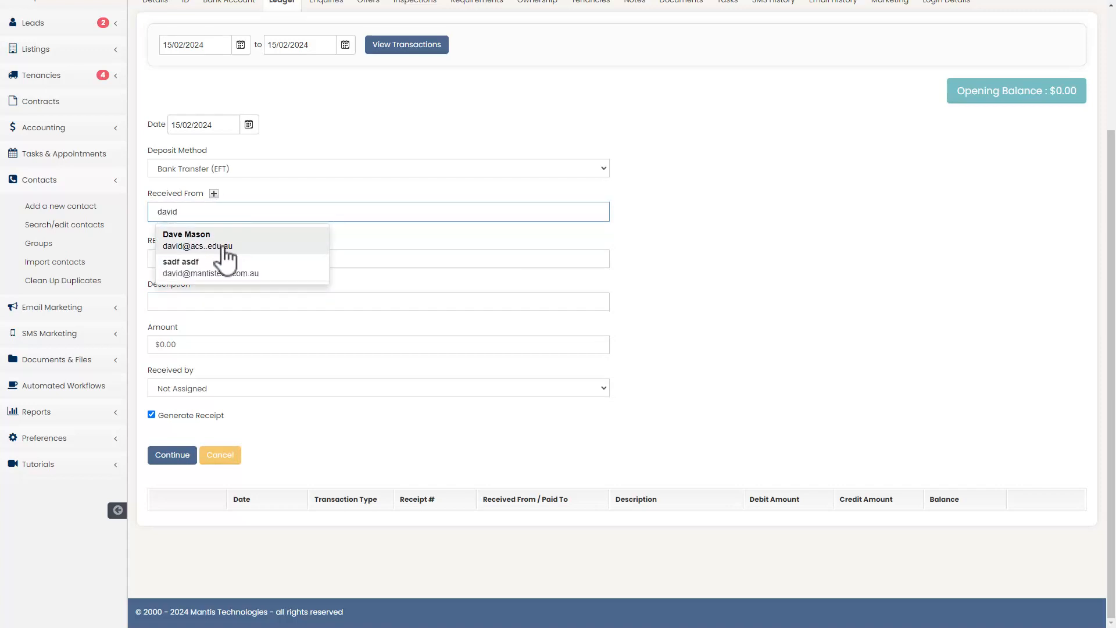
{"action": "left_click", "coordinate": [212, 240]}
Describe the deposit as "test deposit" and set its amount to 1000.
{"action": "left_click", "coordinate": [186, 301]}
{"action": "type", "text": "t"}
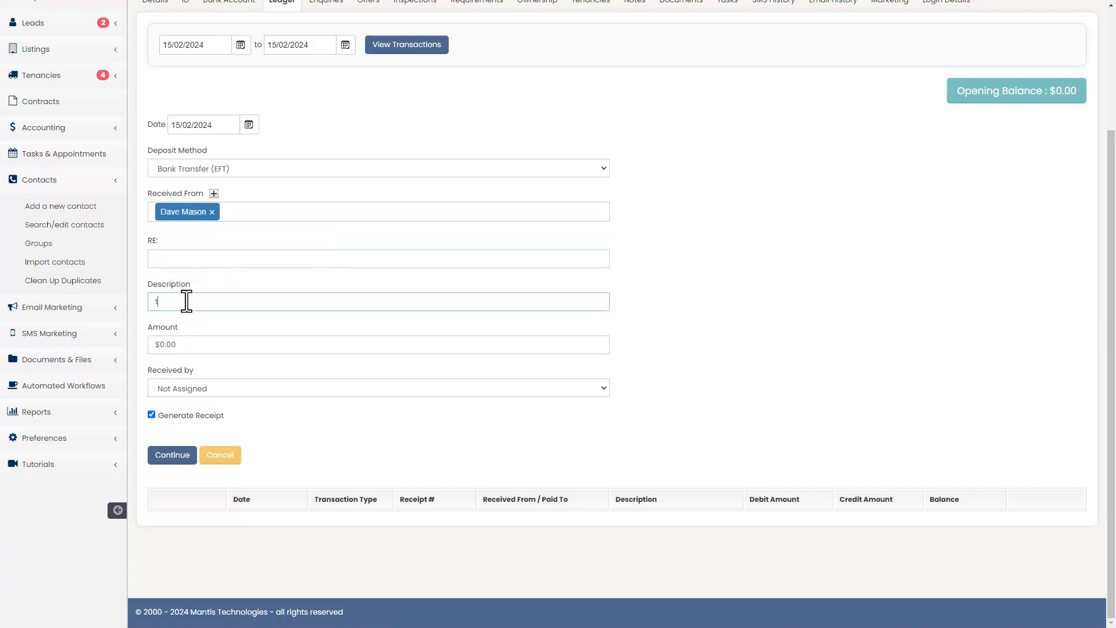
{"action": "type", "text": "est deposit"}
{"action": "left_click", "coordinate": [200, 346]}
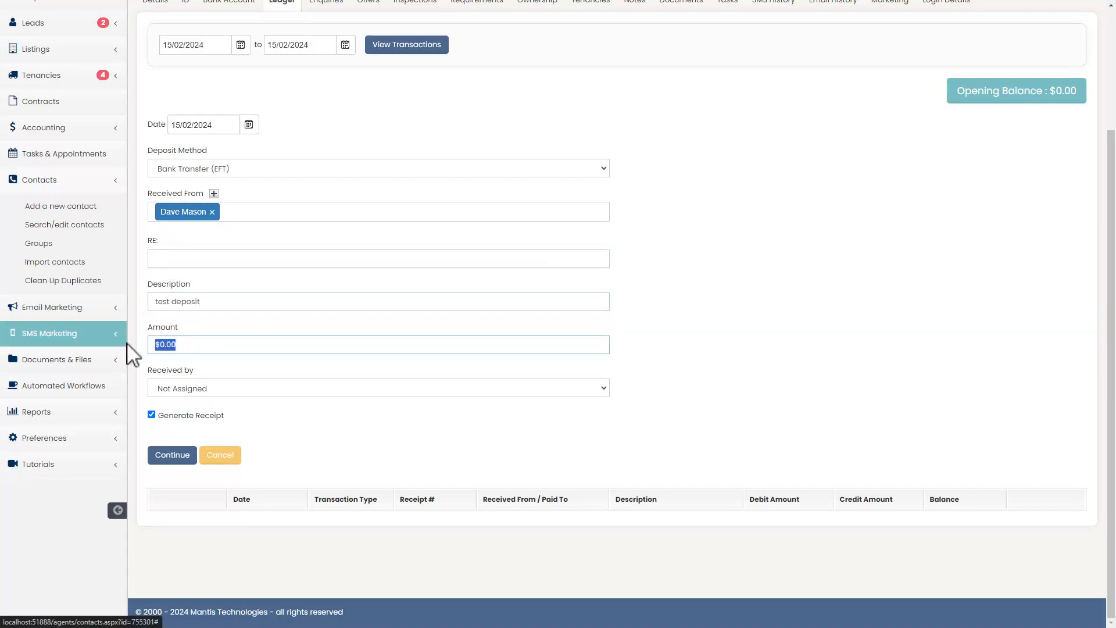
{"action": "type", "text": "1000"}
Record the deposit with a staff member assigned as Received by and receipt generation turned off.
{"action": "left_click", "coordinate": [200, 390]}
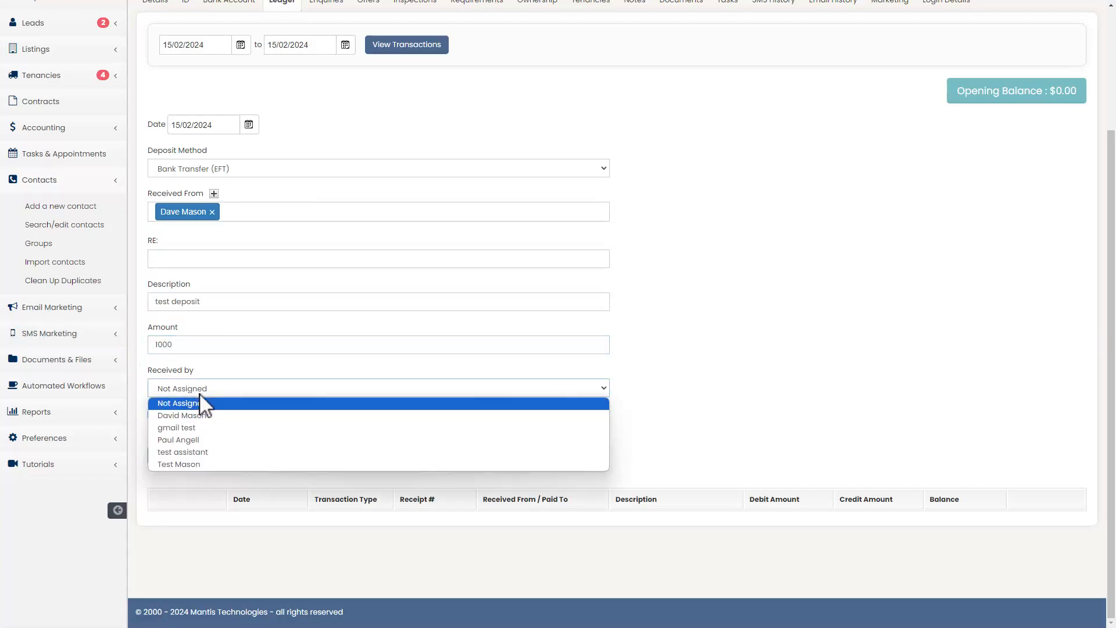
{"action": "left_click", "coordinate": [231, 415]}
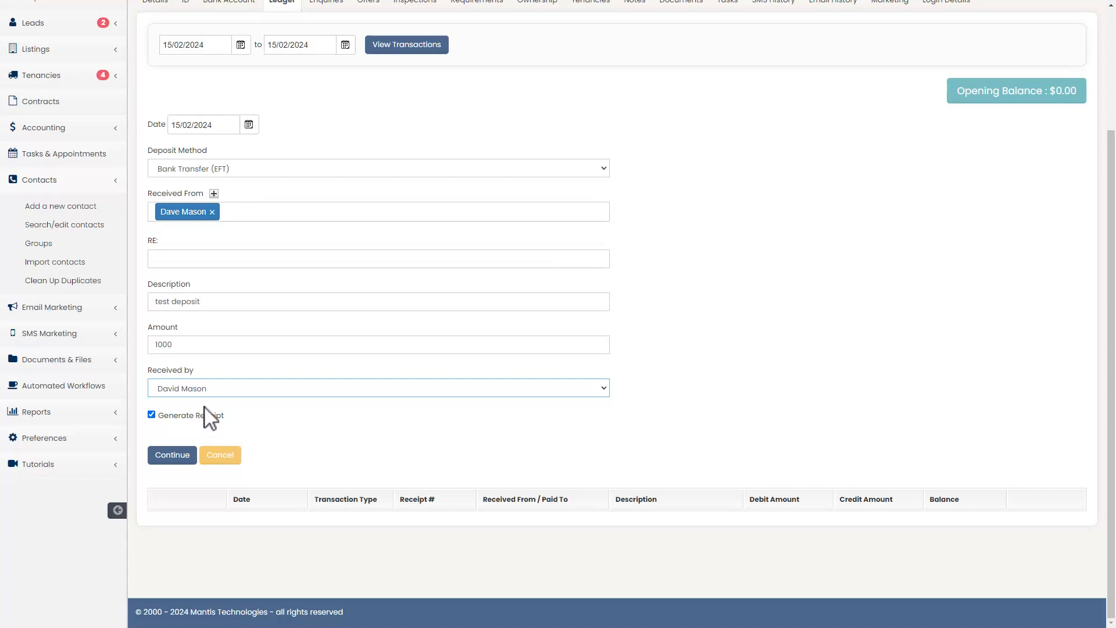
{"action": "left_click", "coordinate": [181, 413]}
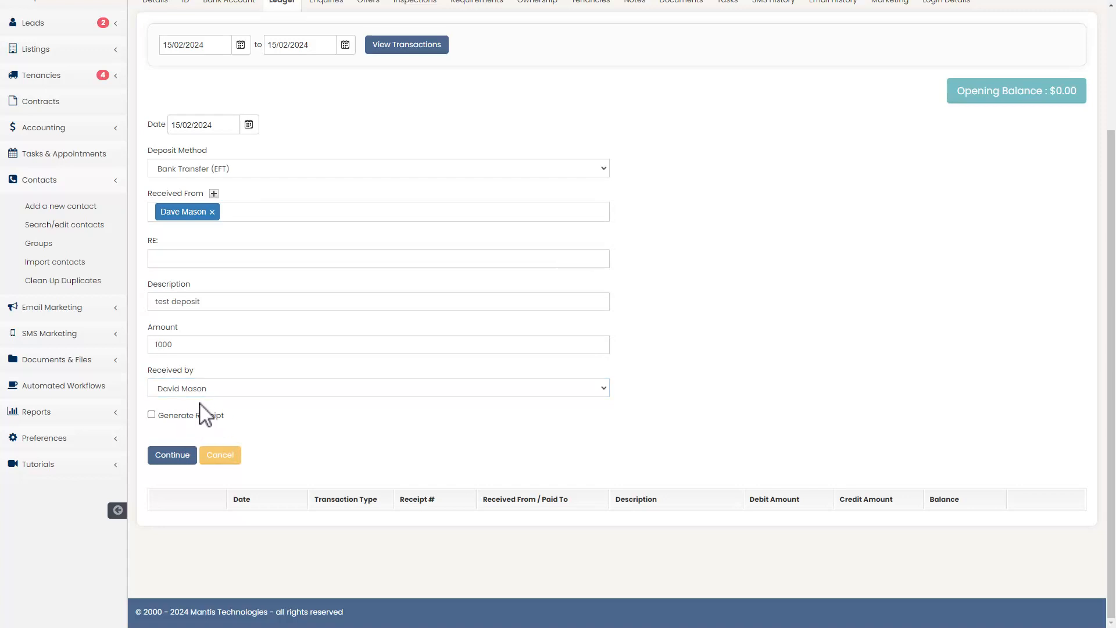
{"action": "left_click", "coordinate": [173, 456]}
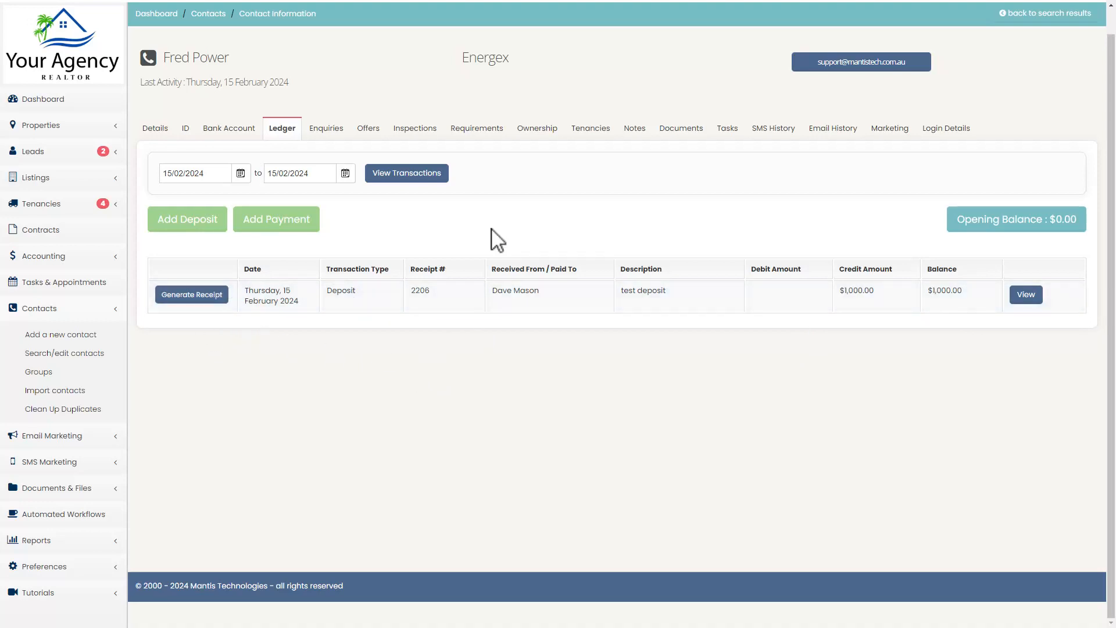
Check the deposit in the Real Estate Trust Account's transactions and chart of accounts, and open the Energex contact's ledger from there.
{"action": "left_click", "coordinate": [87, 258]}
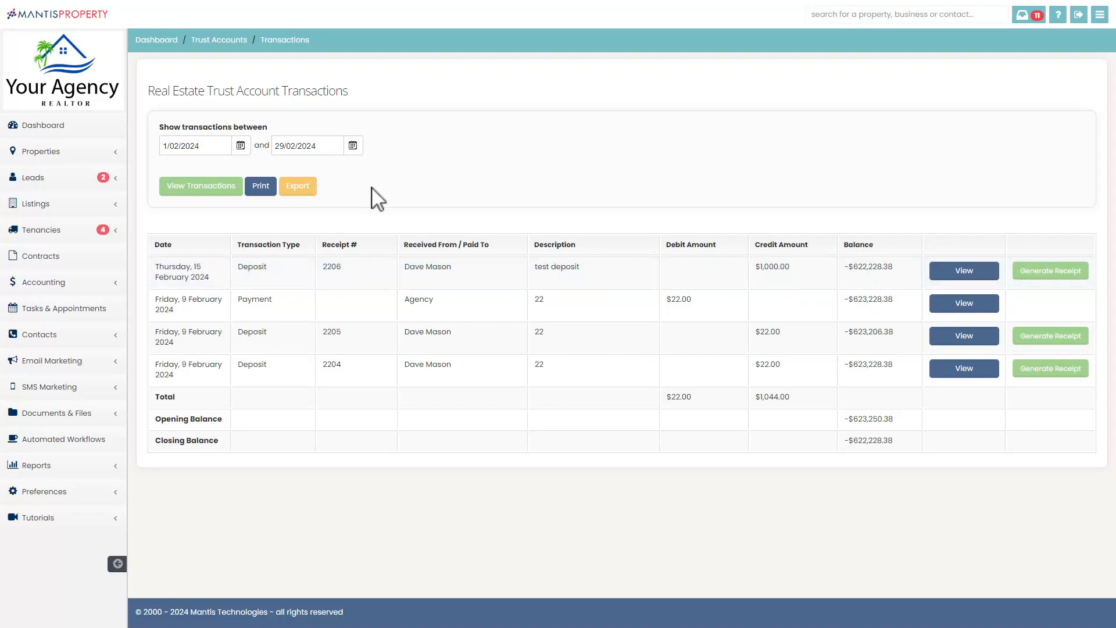
{"action": "left_click", "coordinate": [208, 40]}
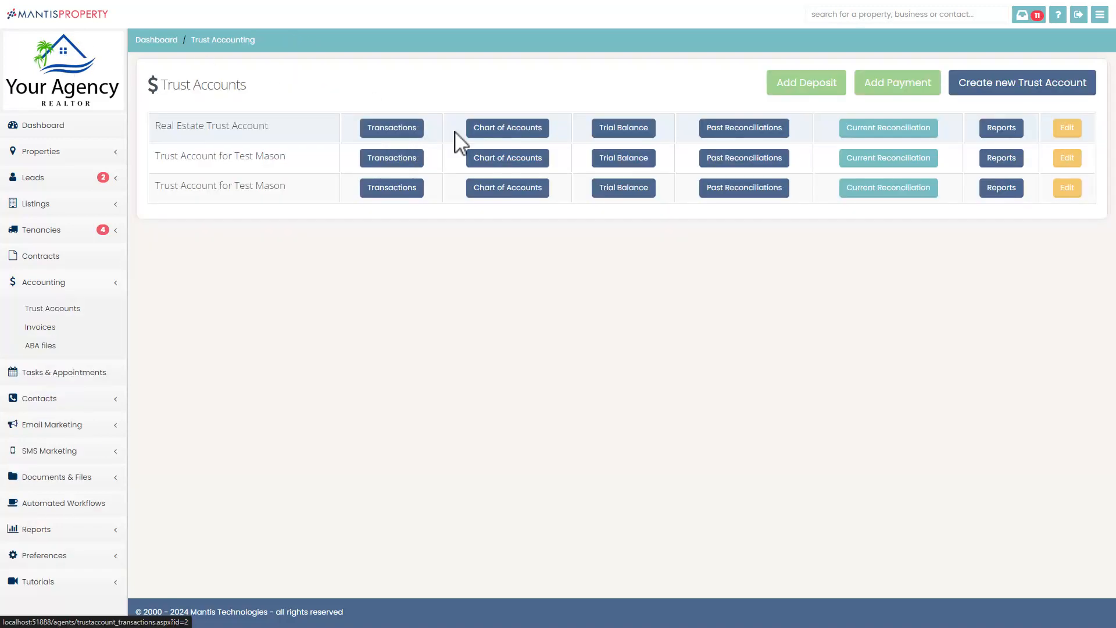
{"action": "left_click", "coordinate": [524, 140]}
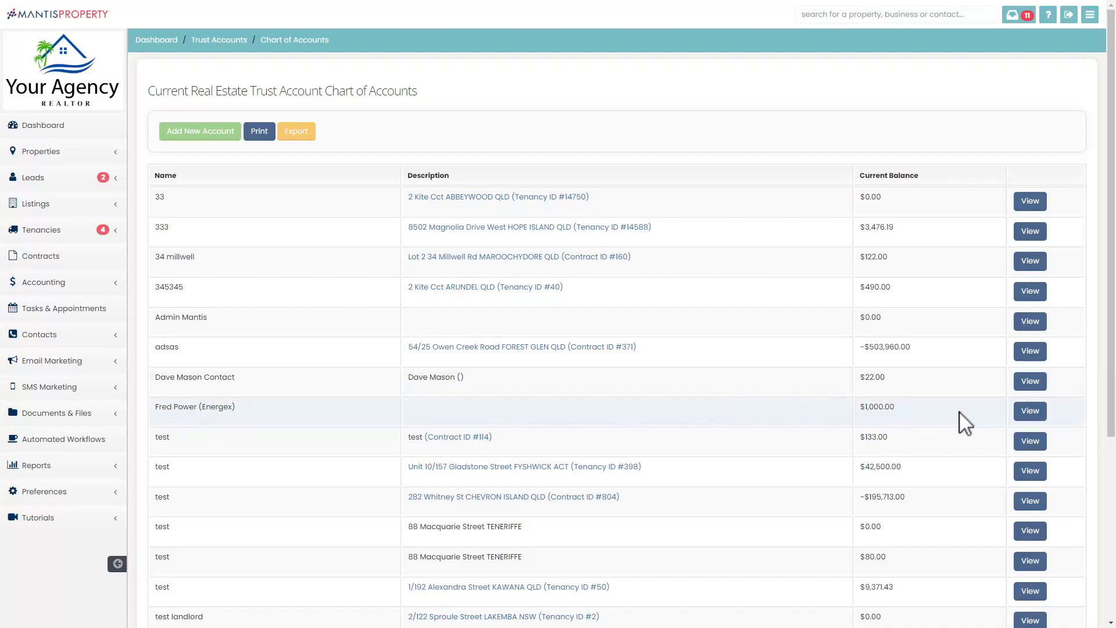
{"action": "left_click", "coordinate": [1030, 411]}
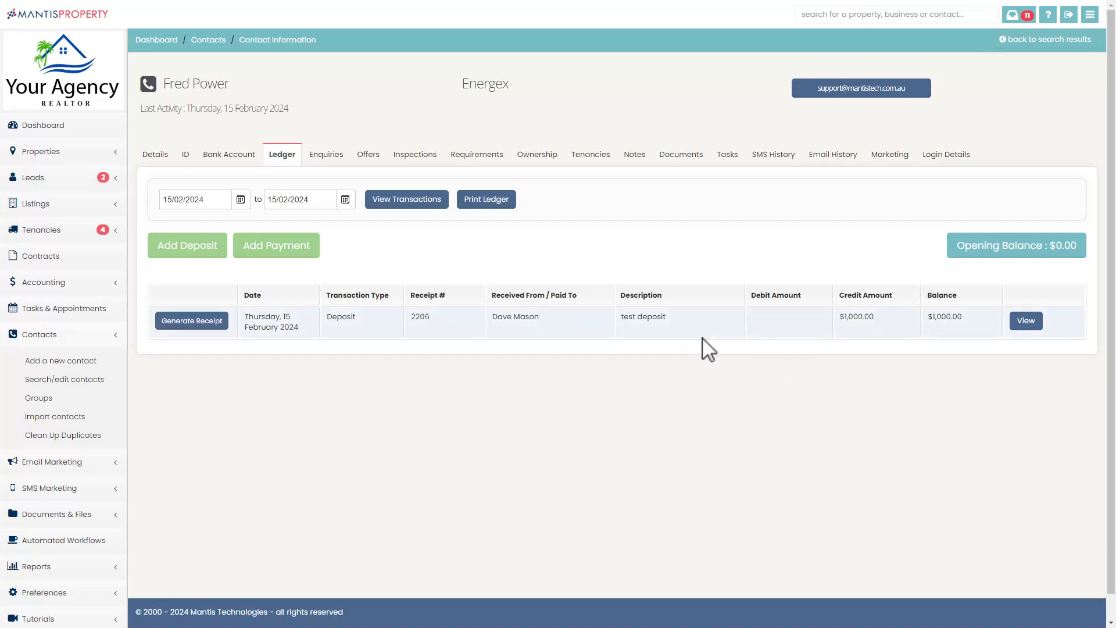
Start a new payment from the contact's ledger with Bank Transfer (EFT) as the payment method.
{"action": "left_click", "coordinate": [278, 253]}
{"action": "left_click", "coordinate": [354, 90]}
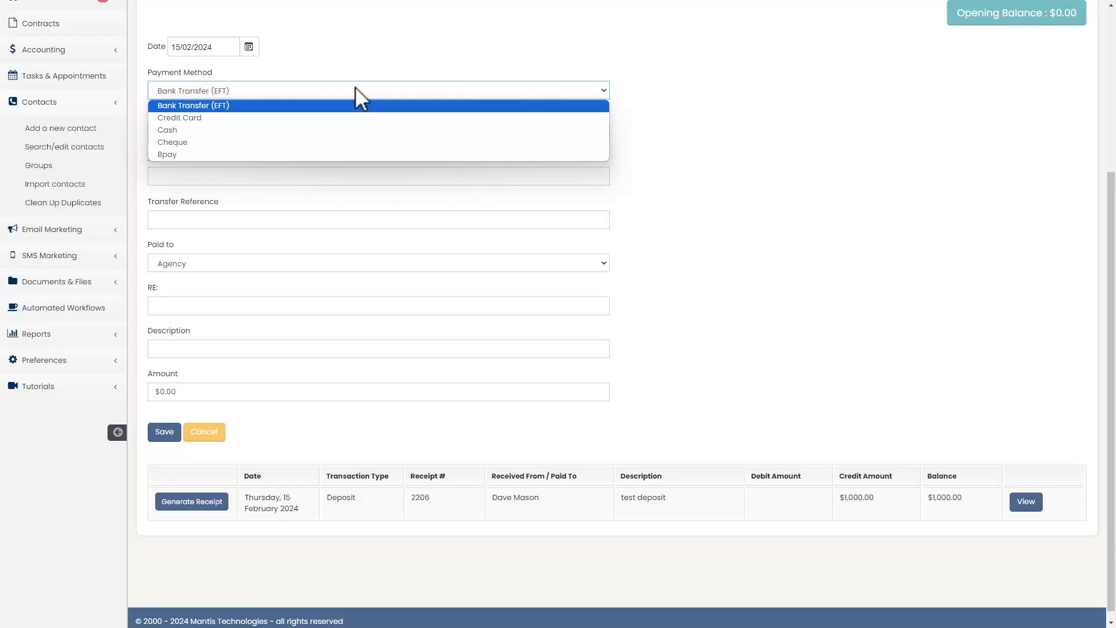
{"action": "left_click", "coordinate": [218, 107]}
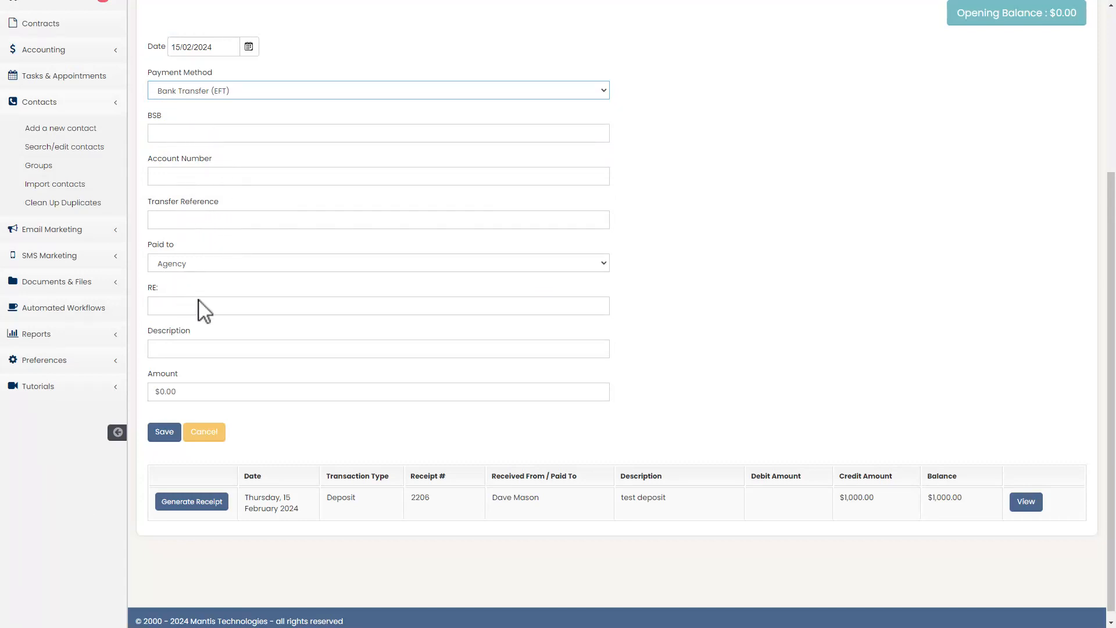
{"action": "scroll", "coordinate": [192, 290], "scroll_direction": "down", "scroll_amount": 1}
{"action": "left_click", "coordinate": [257, 343]}
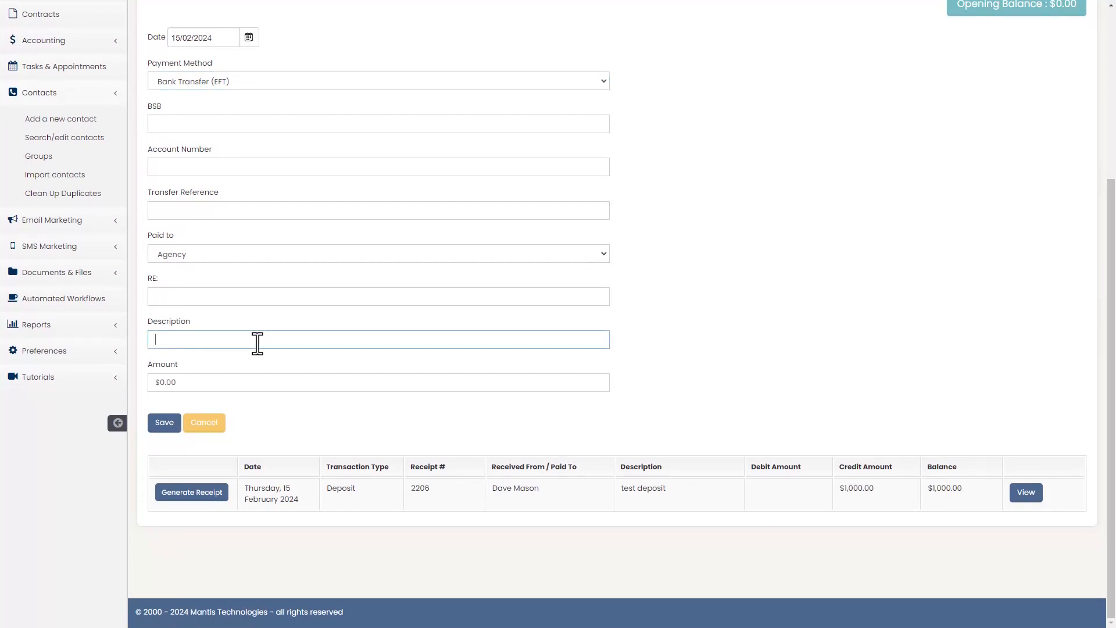
Fill in the payment's account number and set both its BSB and transfer reference to 00.
{"action": "left_click", "coordinate": [198, 128]}
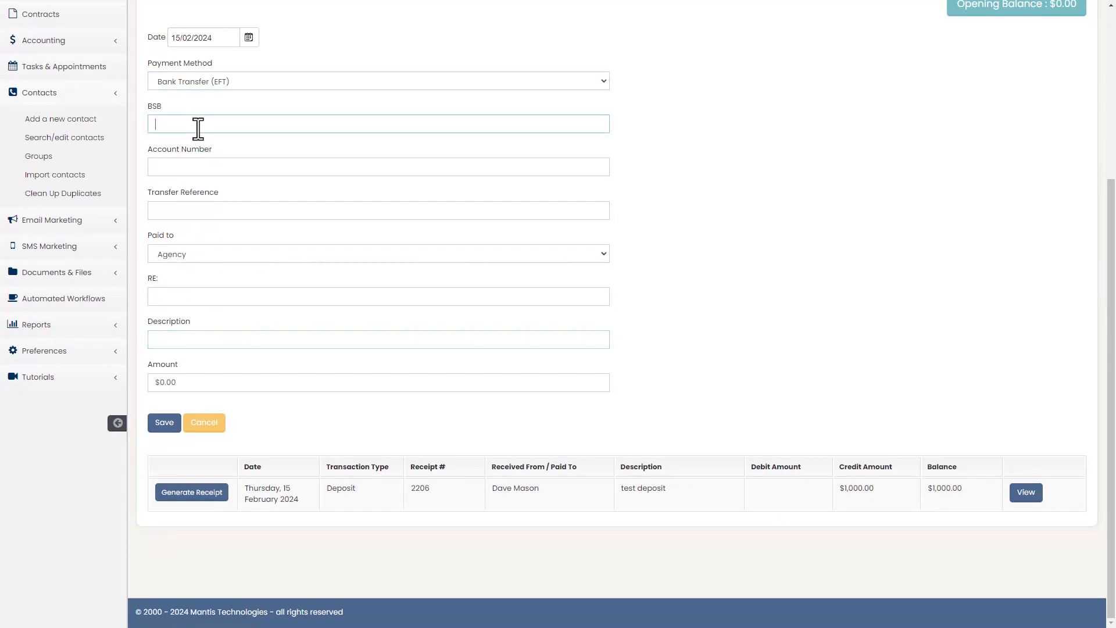
{"action": "type", "text": "00"}
{"action": "key", "text": "Tab"}
{"action": "type", "text": "00"}
{"action": "key", "text": "Tab"}
{"action": "type", "text": "00"}
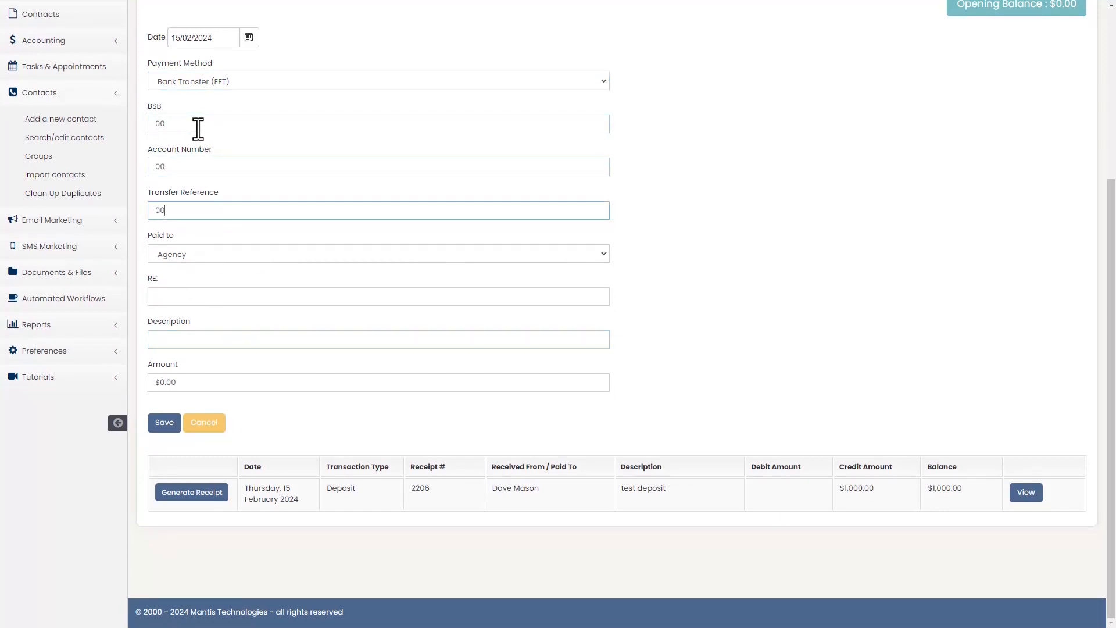
{"action": "key", "text": "Tab"}
Switch the payment's Paid to option to Other Party and back to Agency.
{"action": "left_click", "coordinate": [200, 250]}
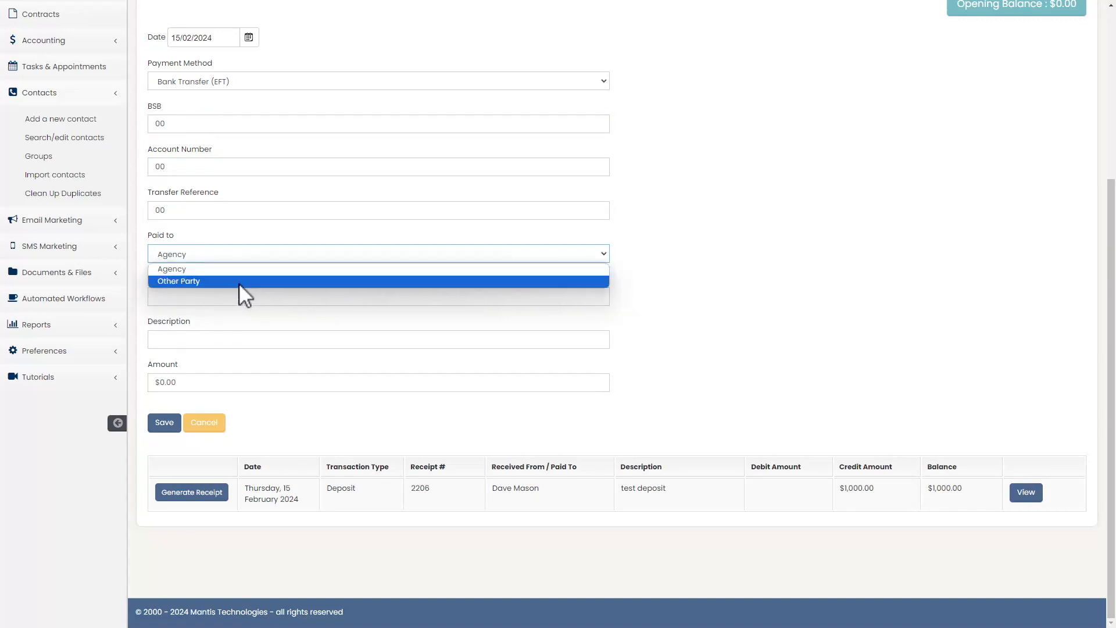
{"action": "left_click", "coordinate": [206, 280]}
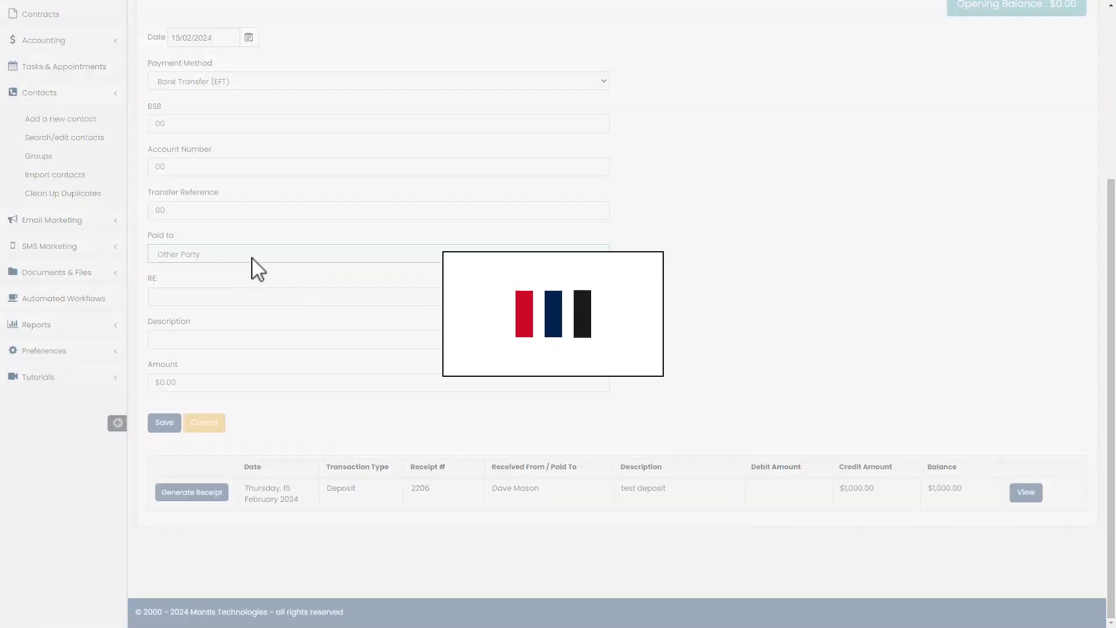
{"action": "left_click", "coordinate": [250, 254]}
{"action": "left_click", "coordinate": [229, 268]}
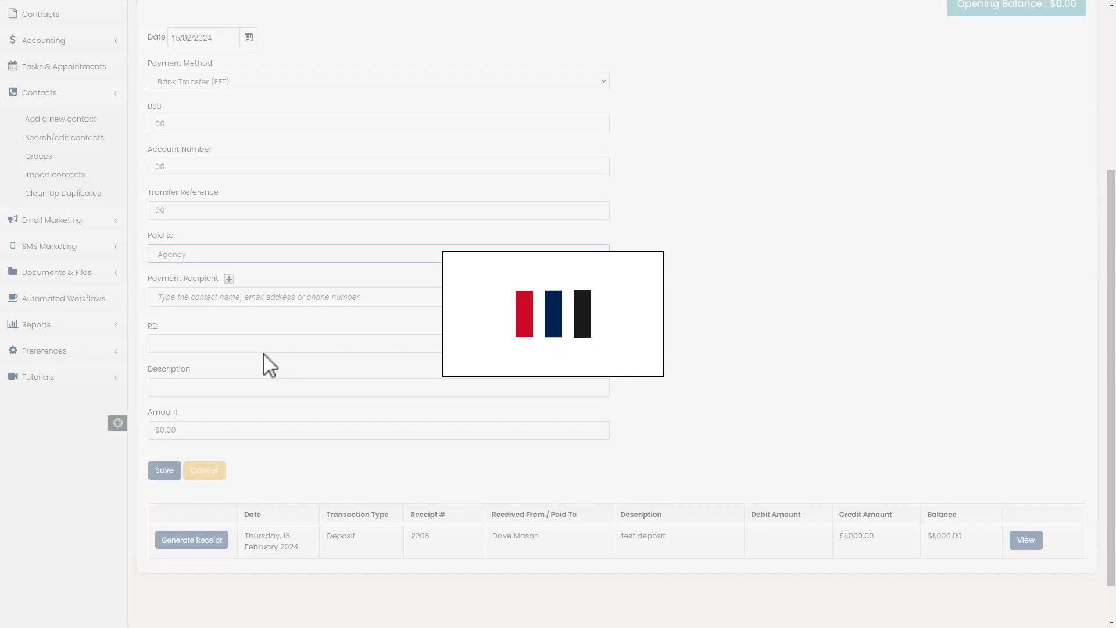
Describe the payment as "transfer of deposit", set its amount to 1000 and save it.
{"action": "left_click", "coordinate": [208, 341]}
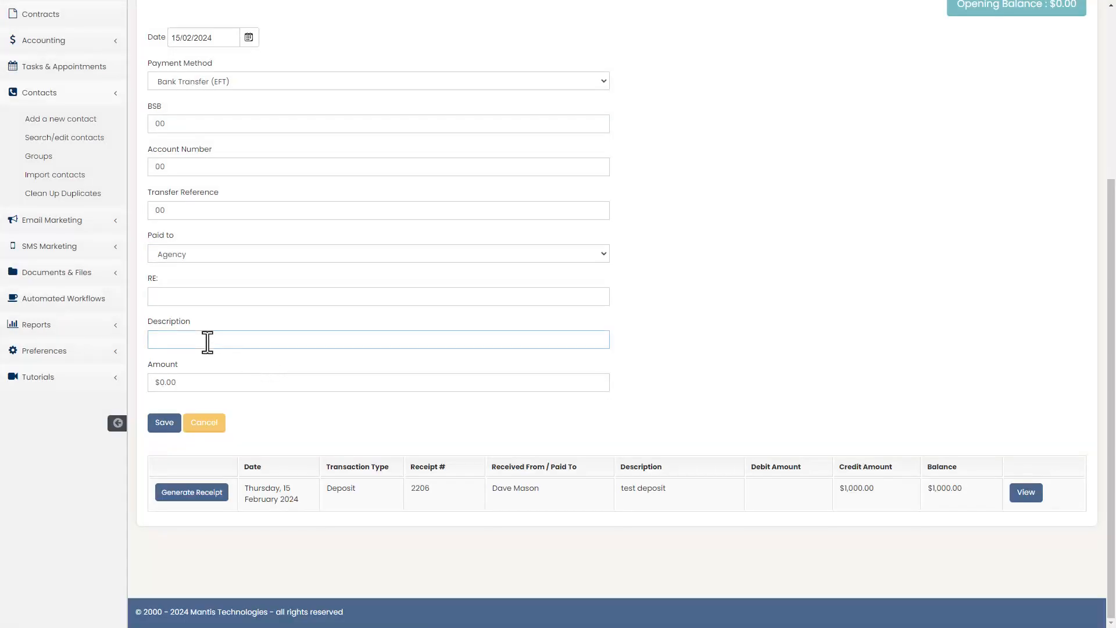
{"action": "type", "text": "transfer of deposit"}
{"action": "left_click", "coordinate": [205, 382]}
{"action": "type", "text": "1000"}
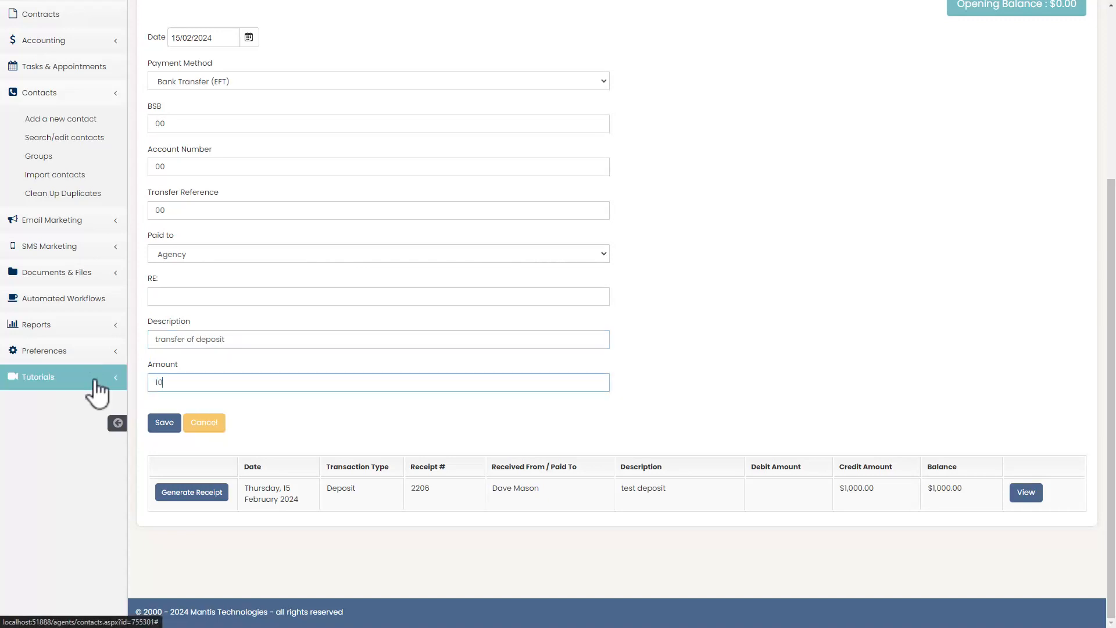
{"action": "left_click", "coordinate": [164, 425]}
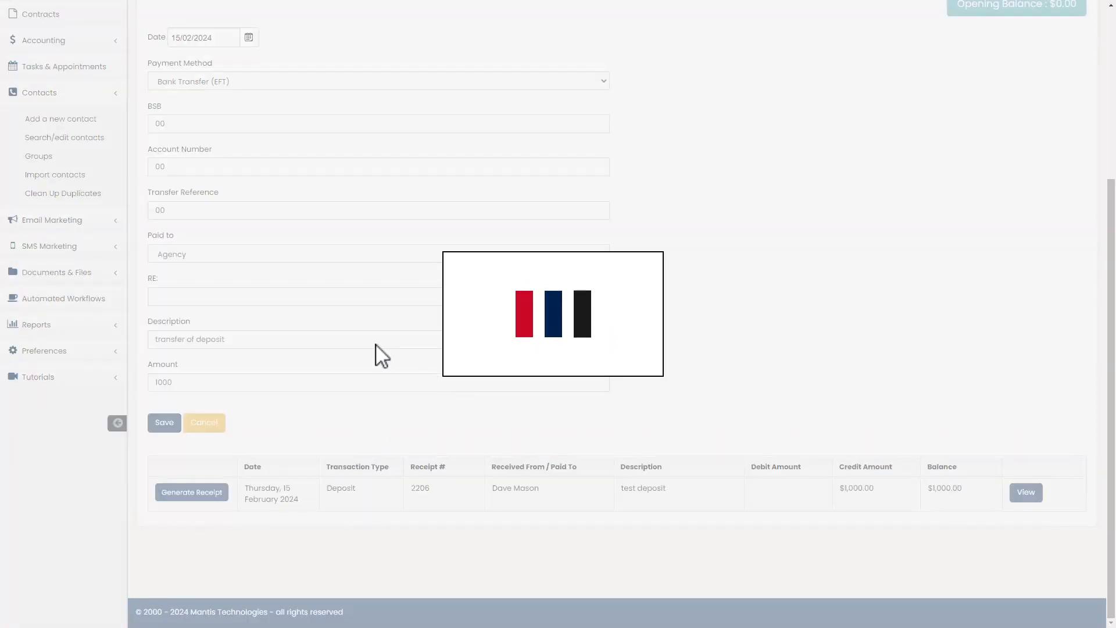